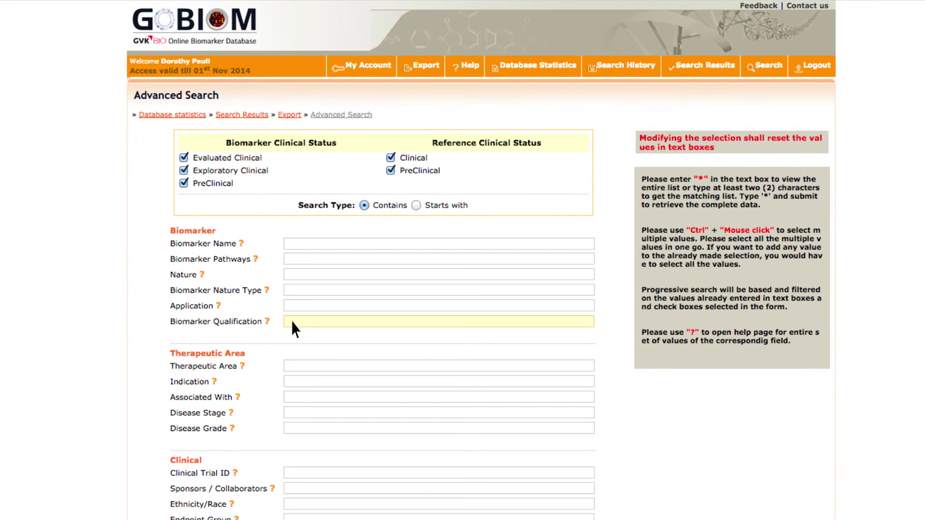
Start entering 'Yes' in the Biomarker Qualification search field
left_click(291, 321)
type("Yes")
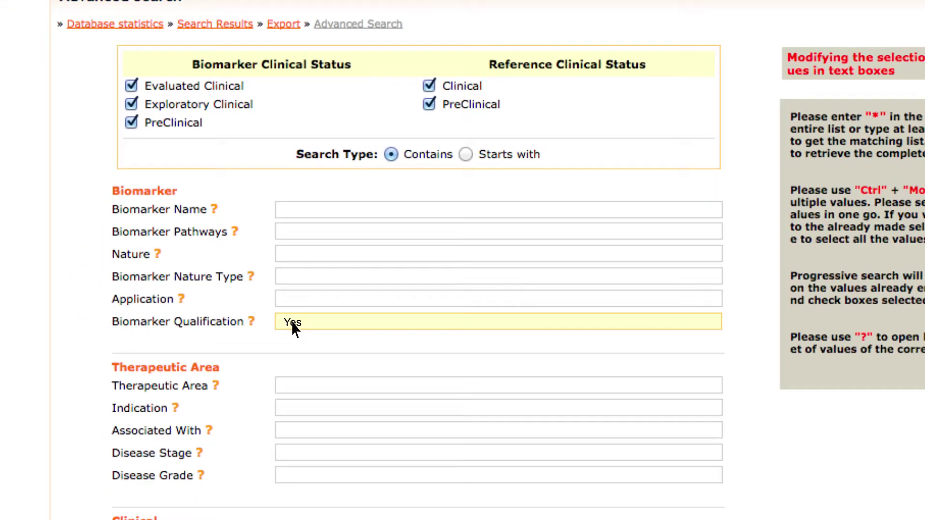
scroll(291, 325, "down", 10)
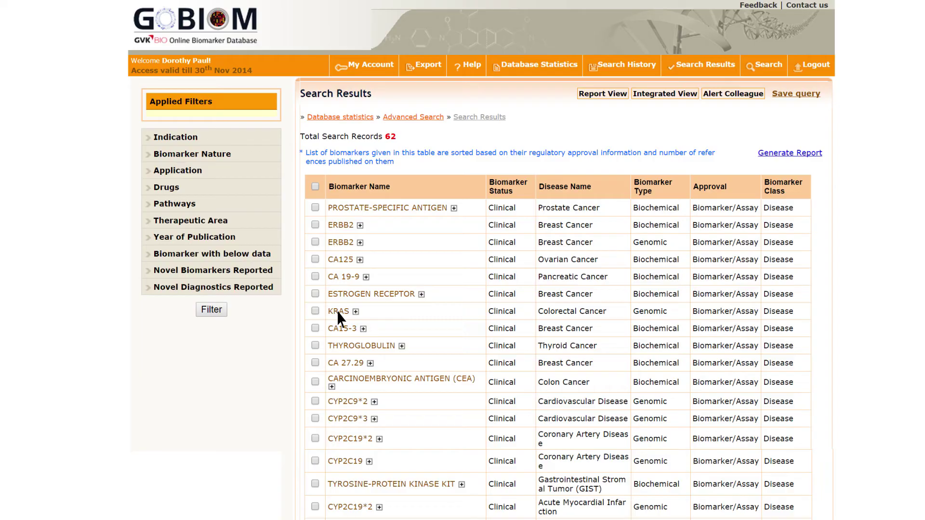
Open the full KRAS colorectal cancer record, result 7 of 62
left_click(336, 310)
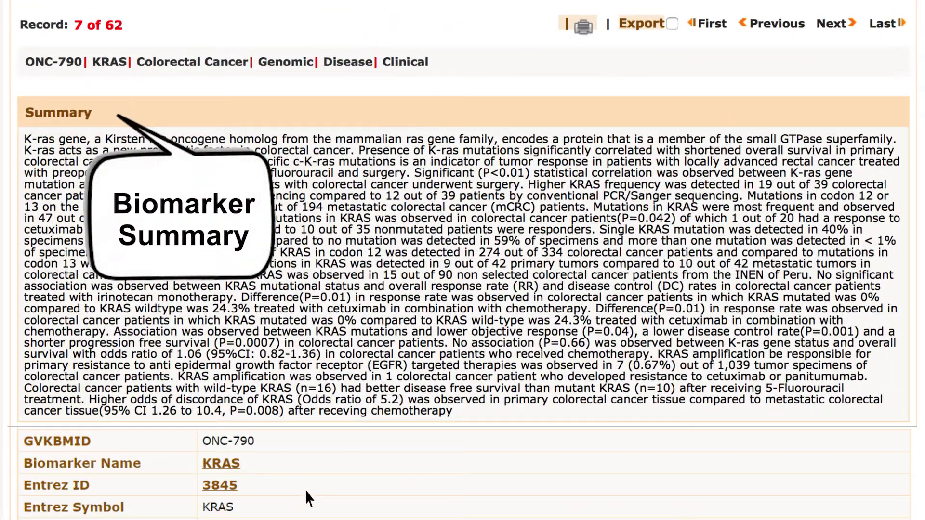
scroll(305, 490, "down", 10)
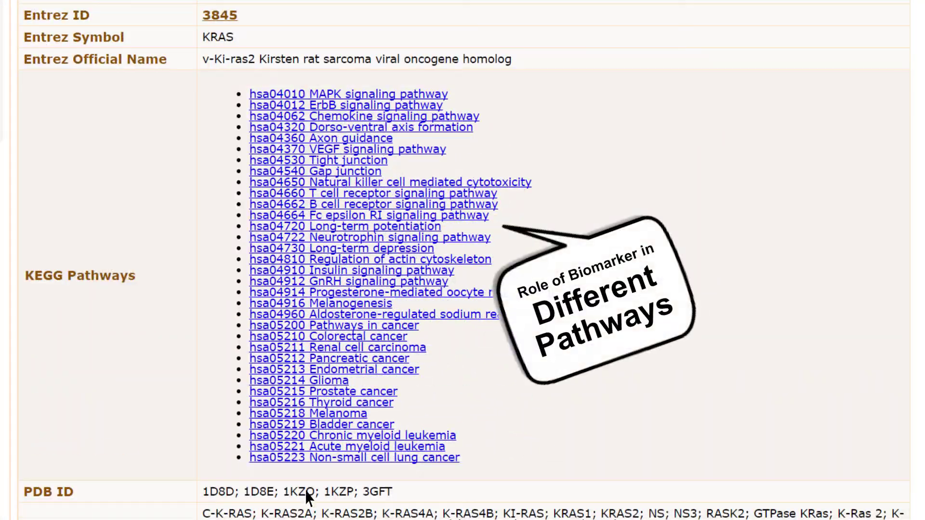
scroll(305, 491, "down", 8)
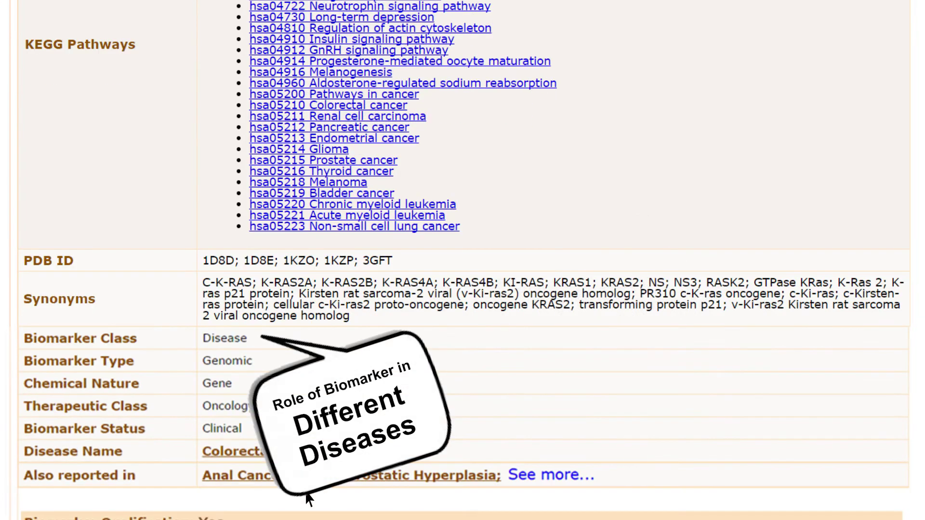
scroll(305, 489, "down", 8)
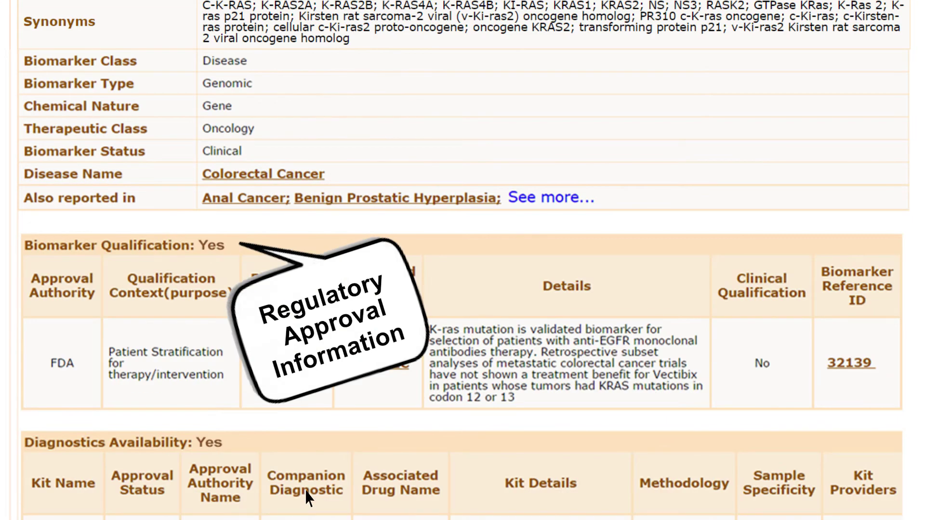
scroll(305, 490, "down", 6)
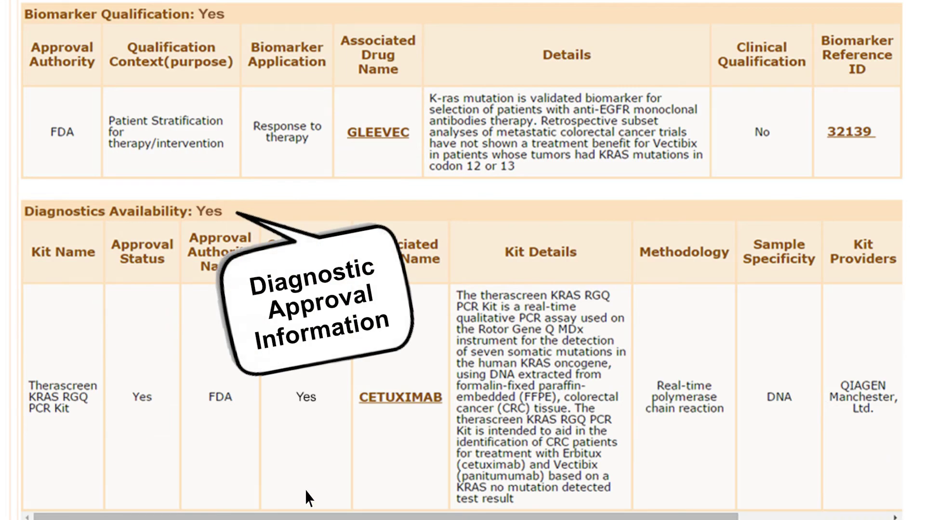
scroll(305, 490, "down", 5)
scroll(305, 490, "down", 8)
scroll(305, 490, "down", 6)
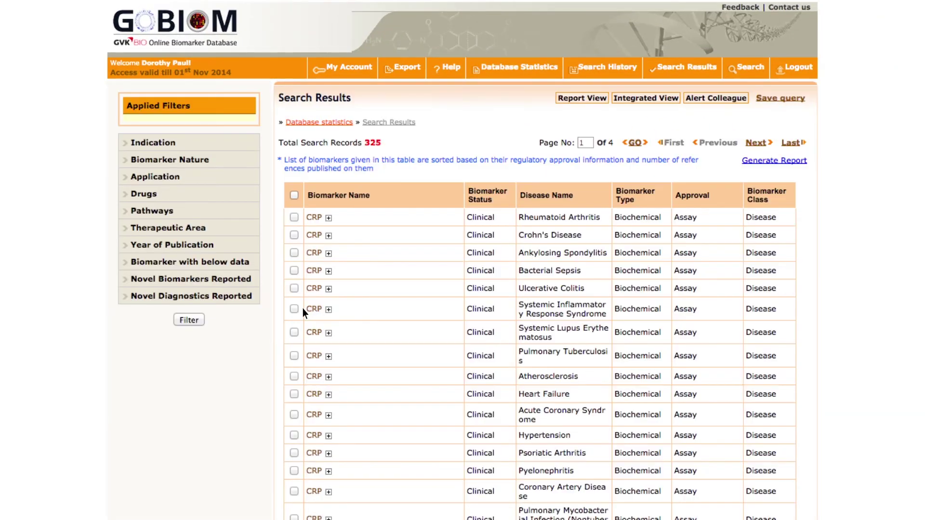
Check the Crohn's Disease and Ankylosing Spondylitis CRP records for export
left_click(294, 235)
left_click(293, 253)
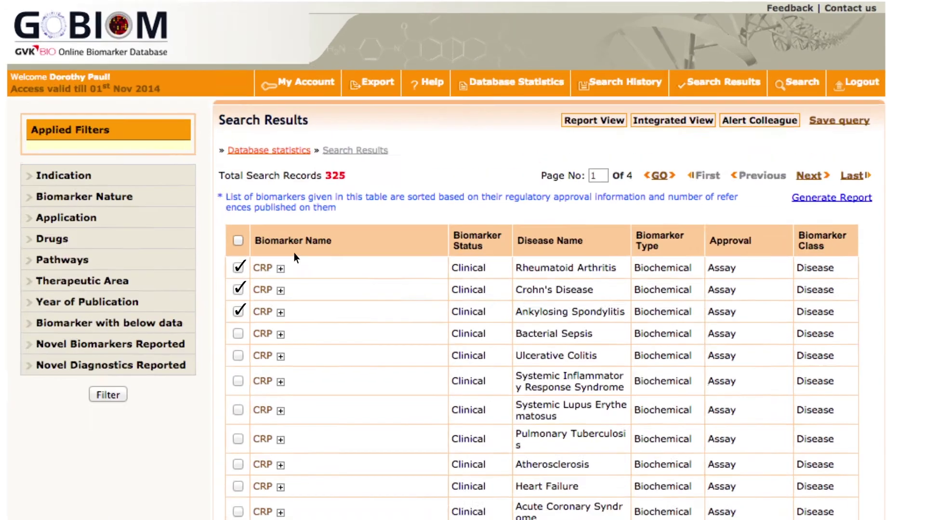